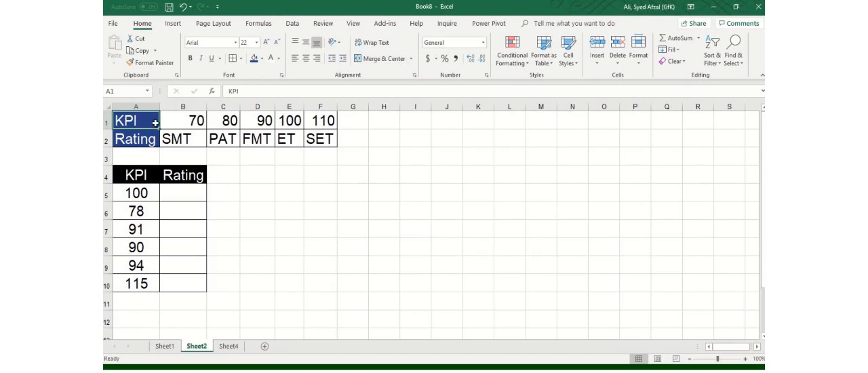
# Examine the KPI thresholds and rating codes in A1:F2 and the KPI scores in A5:A10
pyautogui.press('Return')
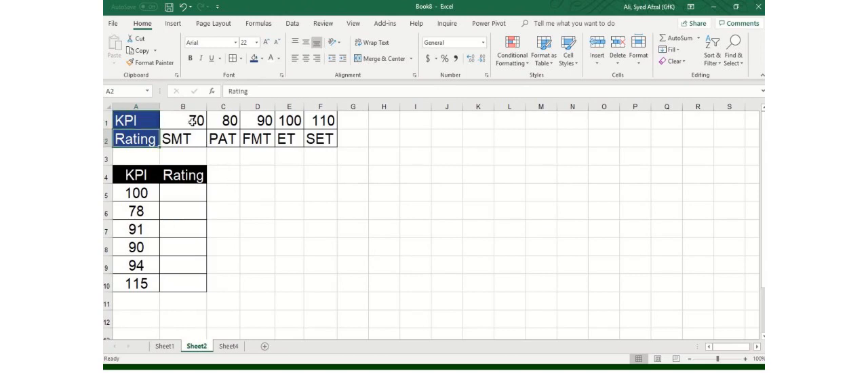
pyautogui.moveTo(191, 121); pyautogui.dragTo(319, 143)
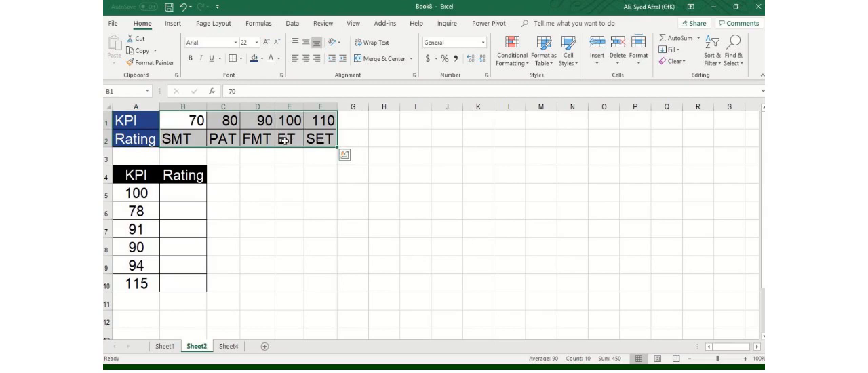
pyautogui.click(196, 123)
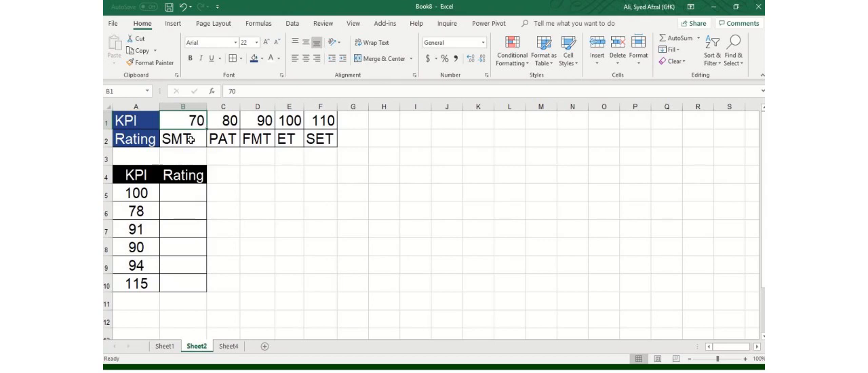
pyautogui.click(190, 139)
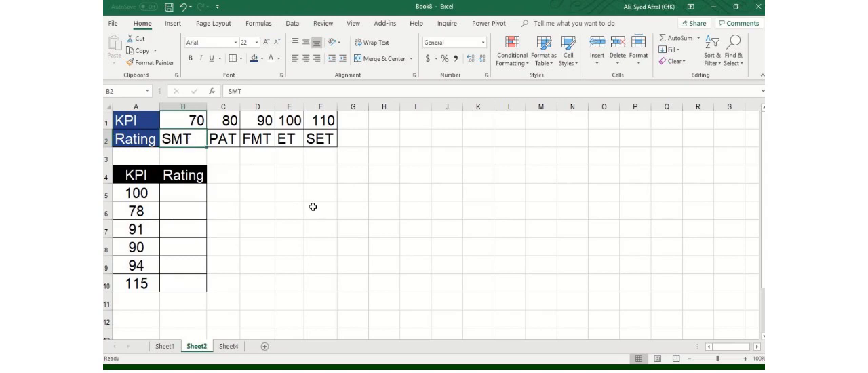
pyautogui.click(269, 125)
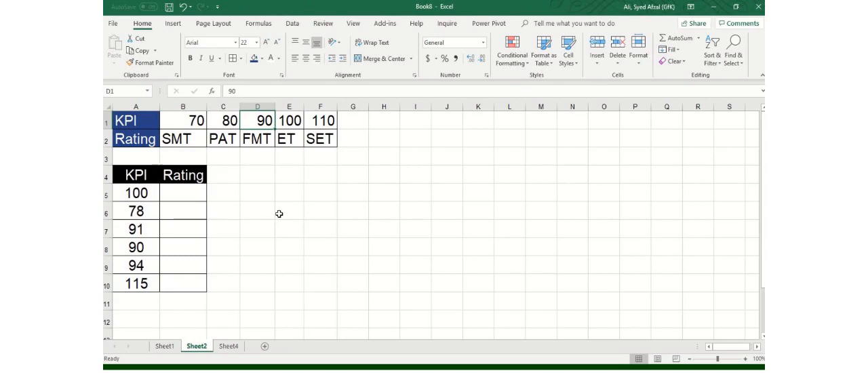
pyautogui.click(260, 139)
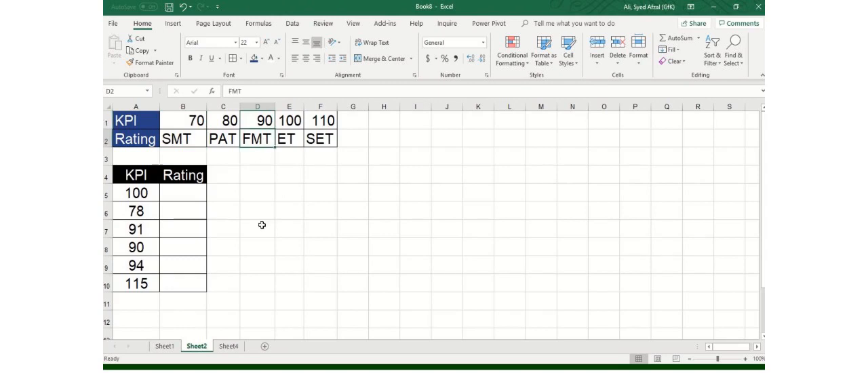
pyautogui.click(203, 126)
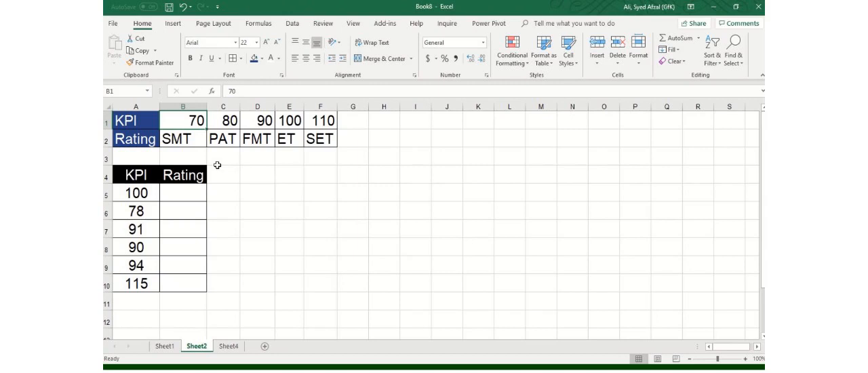
pyautogui.click(197, 136)
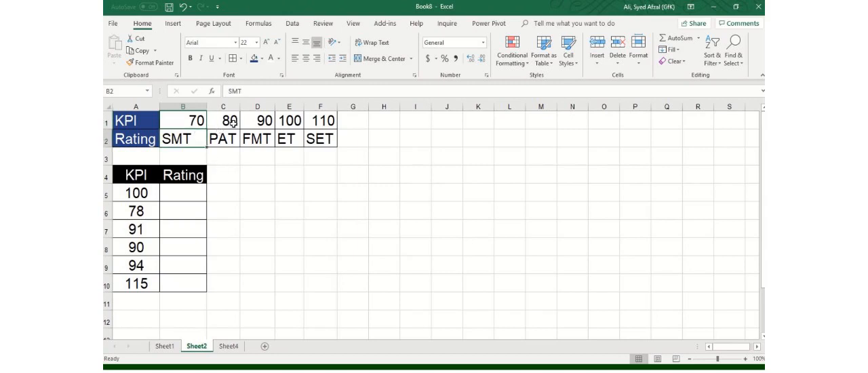
pyautogui.click(234, 123)
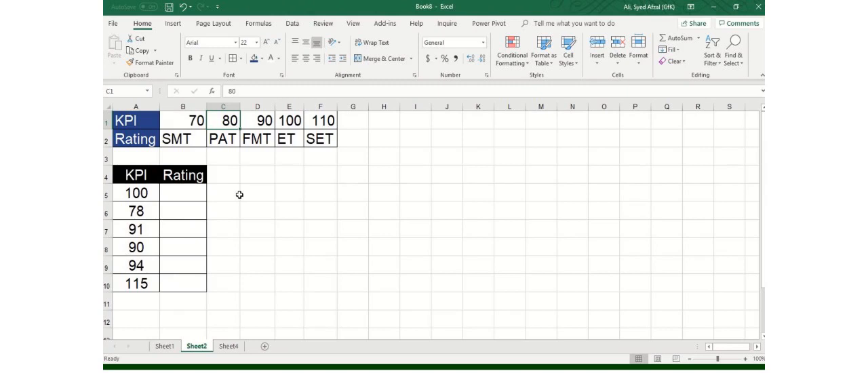
pyautogui.click(194, 193)
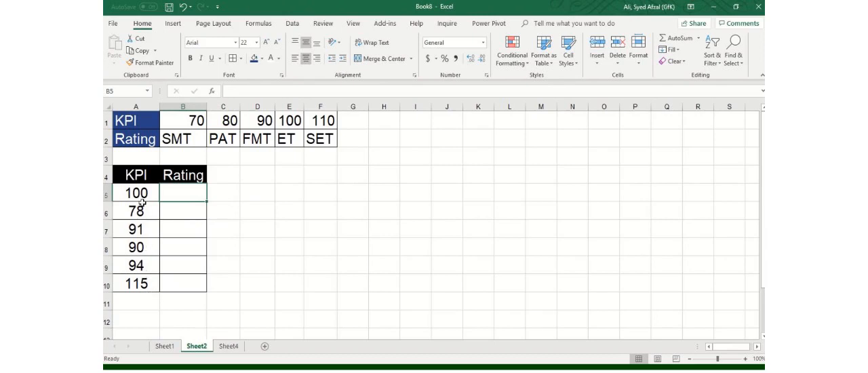
pyautogui.moveTo(139, 207); pyautogui.dragTo(136, 229)
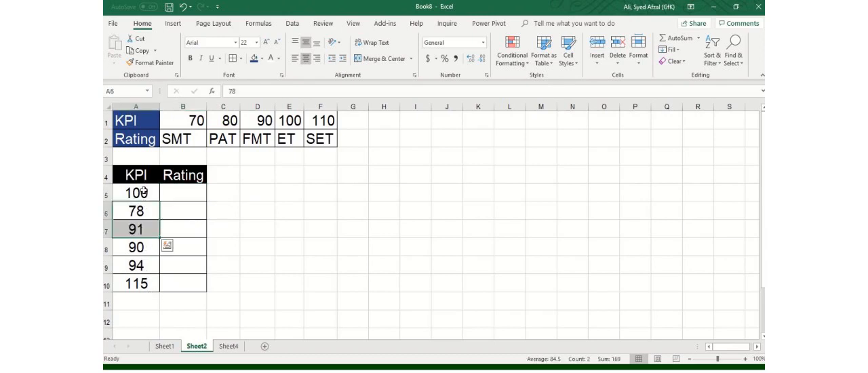
pyautogui.moveTo(145, 192); pyautogui.dragTo(153, 288)
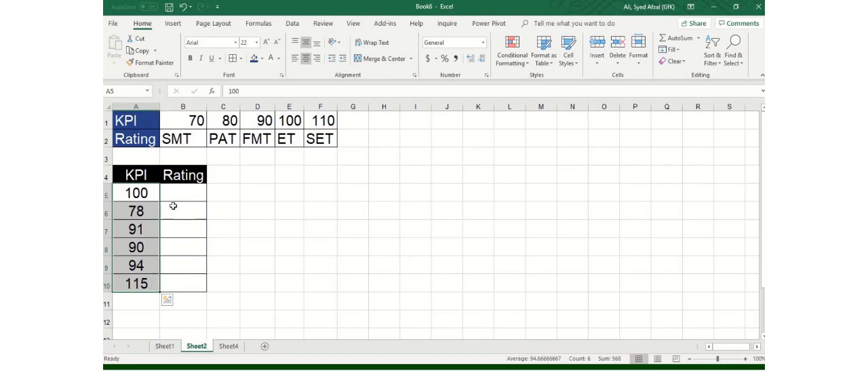
# Start an HLOOKUP function in B5 with A5 as the lookup value
pyautogui.click(193, 195)
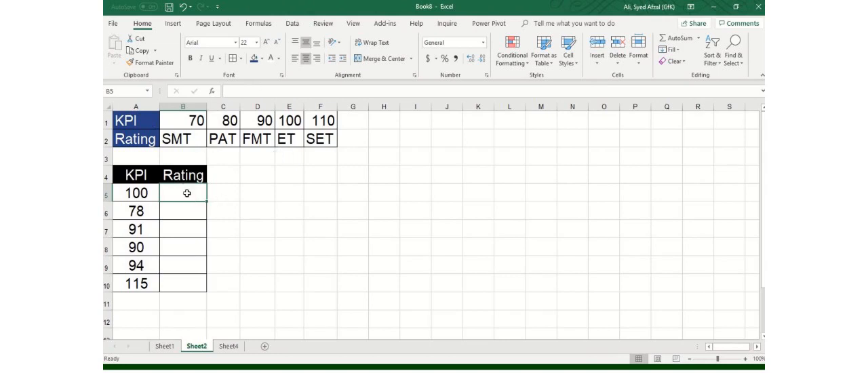
pyautogui.click(260, 24)
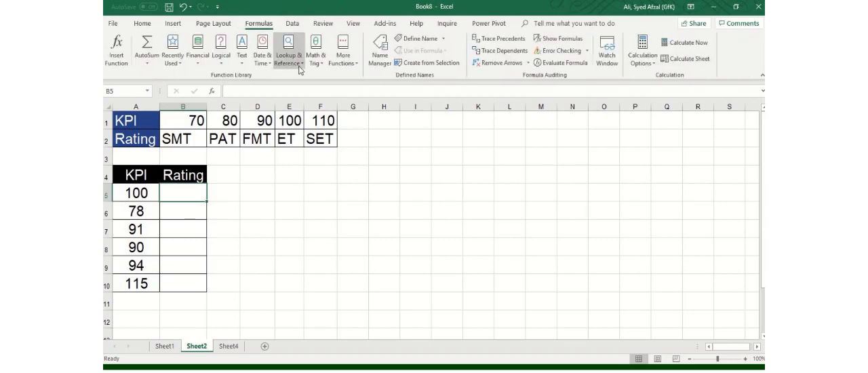
pyautogui.click(299, 68)
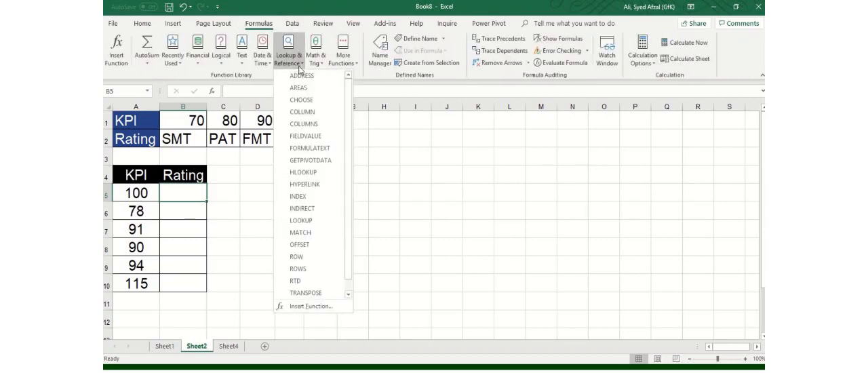
pyautogui.click(318, 175)
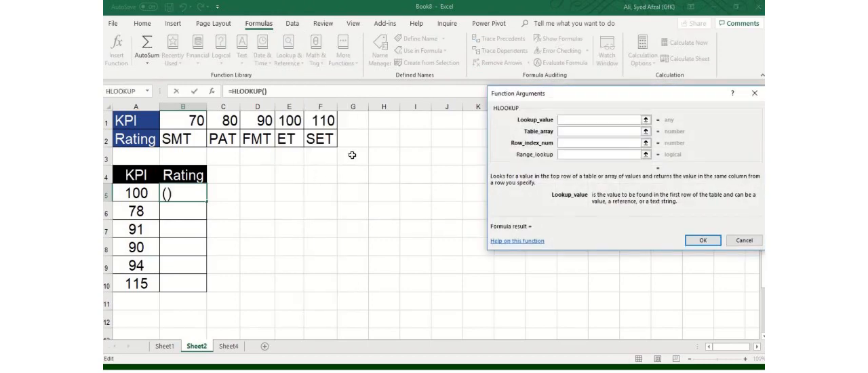
pyautogui.moveTo(556, 95); pyautogui.dragTo(438, 110)
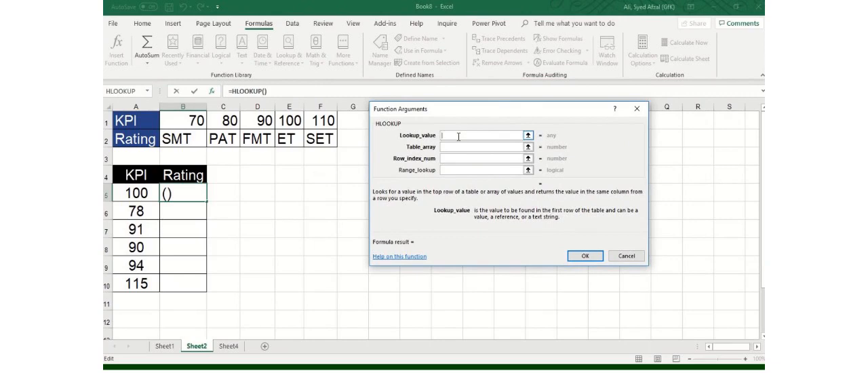
pyautogui.click(134, 195)
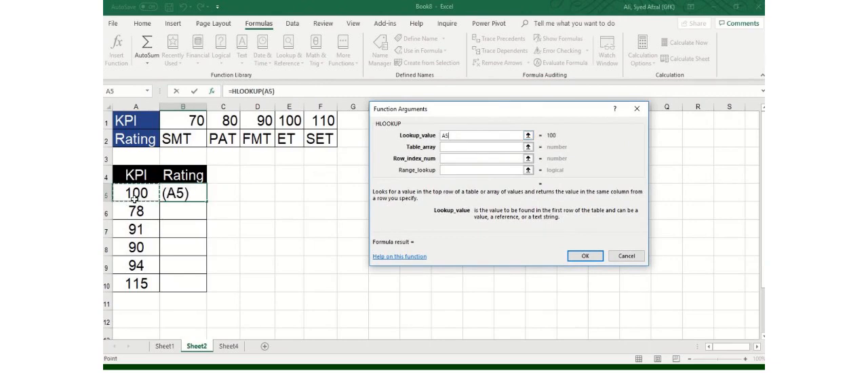
# Complete the B5 HLOOKUP with table array A1:F2 and row index number 2
pyautogui.click(488, 147)
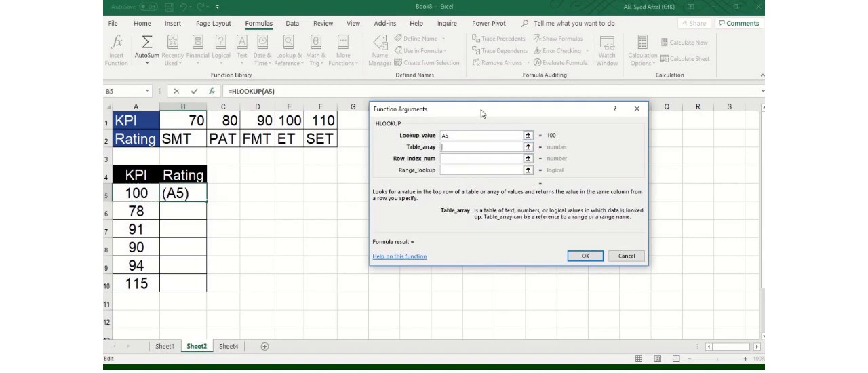
pyautogui.moveTo(482, 113); pyautogui.dragTo(532, 176)
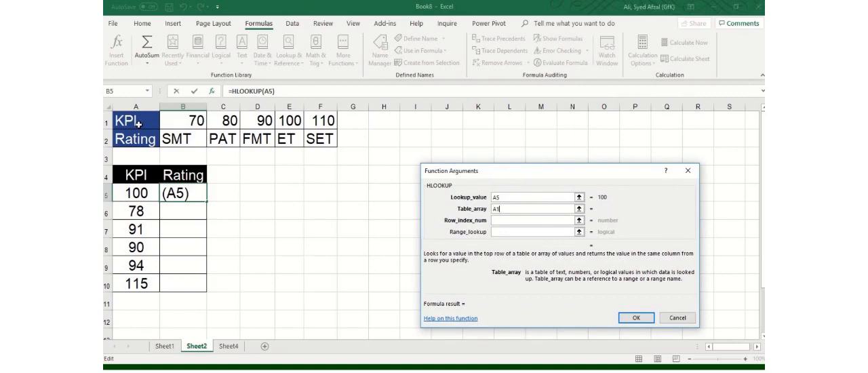
pyautogui.moveTo(137, 124); pyautogui.dragTo(326, 140)
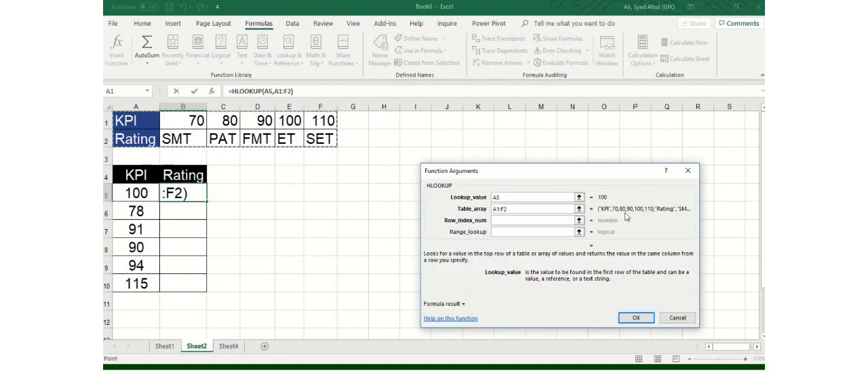
pyautogui.click(529, 219)
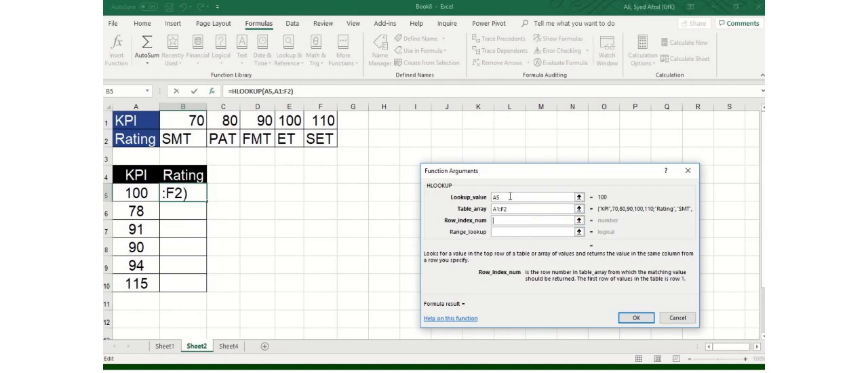
pyautogui.click(510, 220)
pyautogui.write('2')
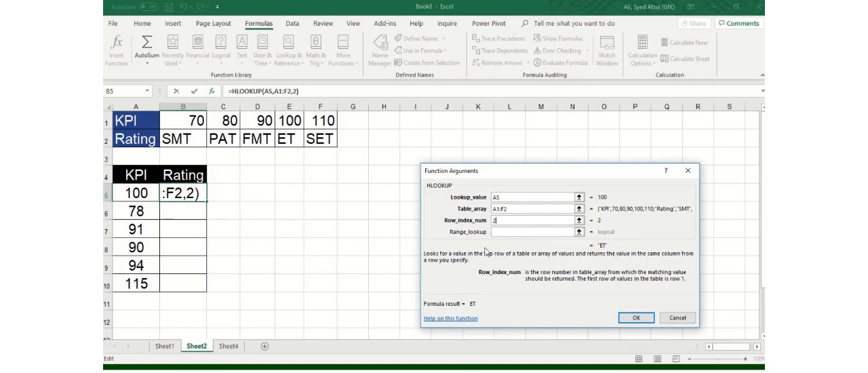
pyautogui.click(644, 320)
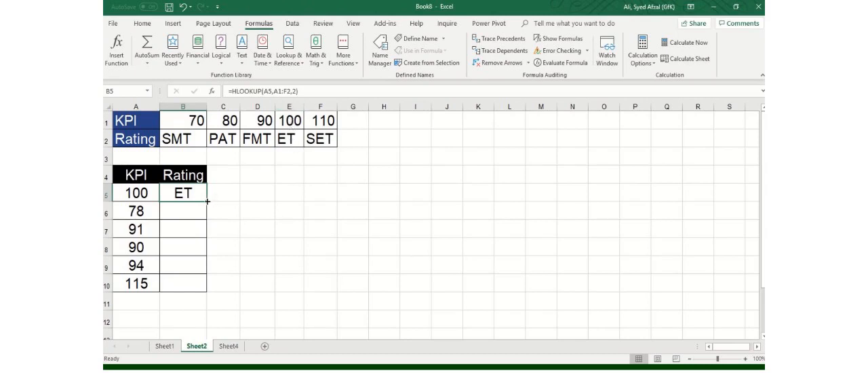
# Start an HLOOKUP function in B6 with A6 as the lookup value
pyautogui.click(184, 218)
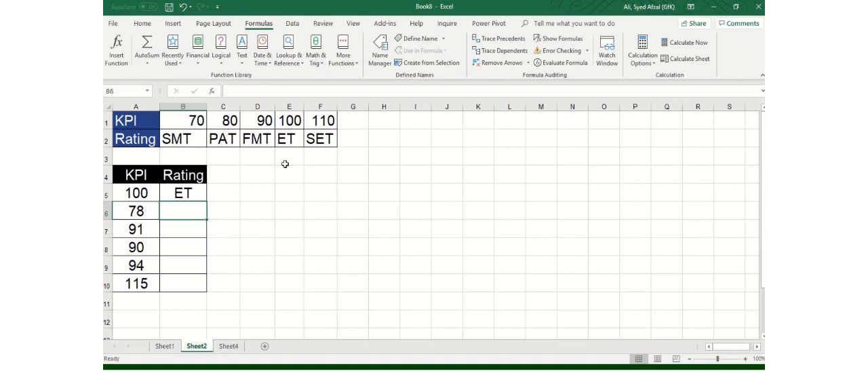
pyautogui.click(153, 217)
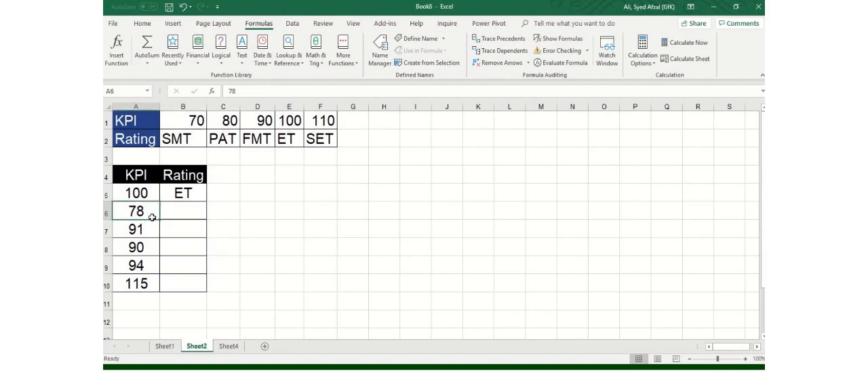
pyautogui.click(165, 217)
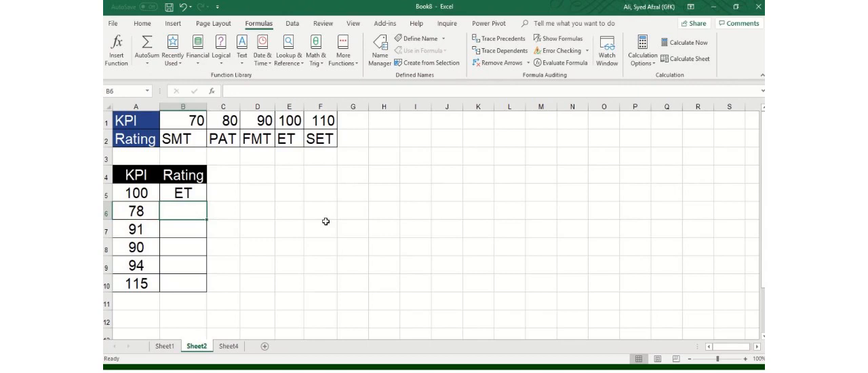
pyautogui.click(290, 58)
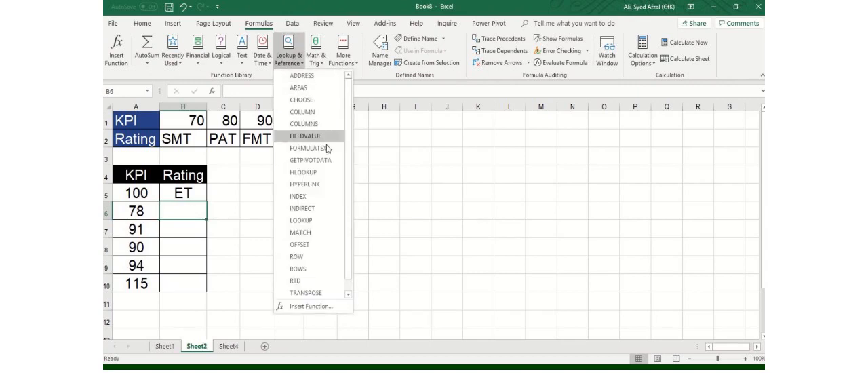
pyautogui.click(311, 172)
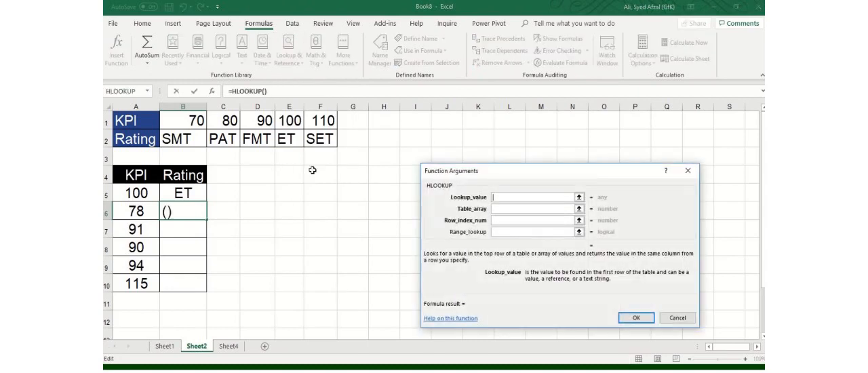
pyautogui.click(138, 210)
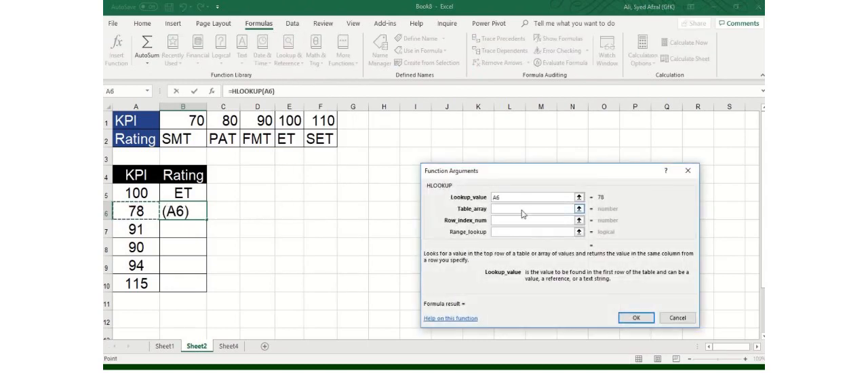
# Set the B6 HLOOKUP's table array to A1:F2 and its row index number to 2
pyautogui.click(522, 214)
pyautogui.moveTo(139, 122); pyautogui.dragTo(334, 144)
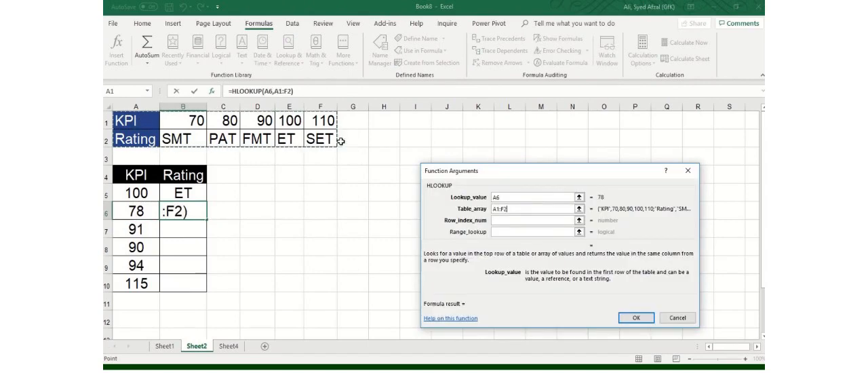
pyautogui.click(528, 220)
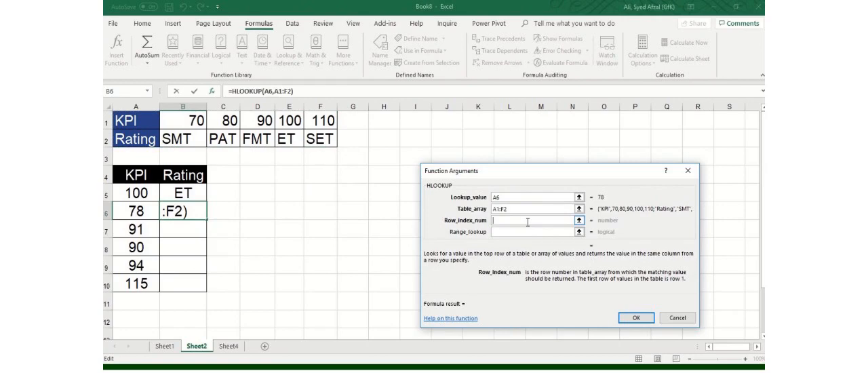
pyautogui.write('2')
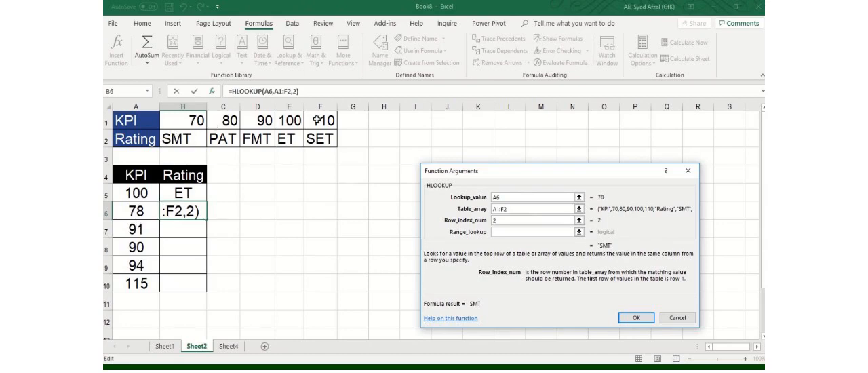
# Complete the B6 HLOOKUP with a range lookup of 0 for an exact match
pyautogui.click(529, 232)
pyautogui.write('1')
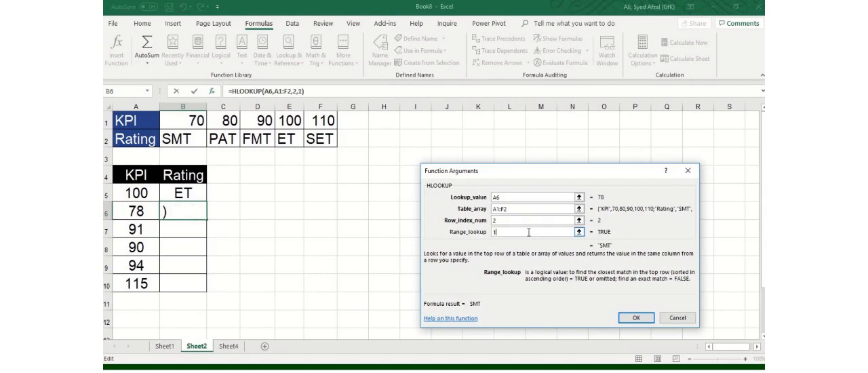
pyautogui.press('BackSpace')
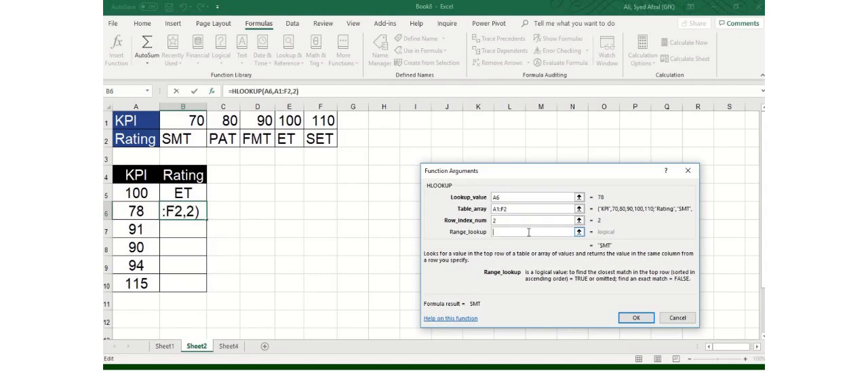
pyautogui.write('0')
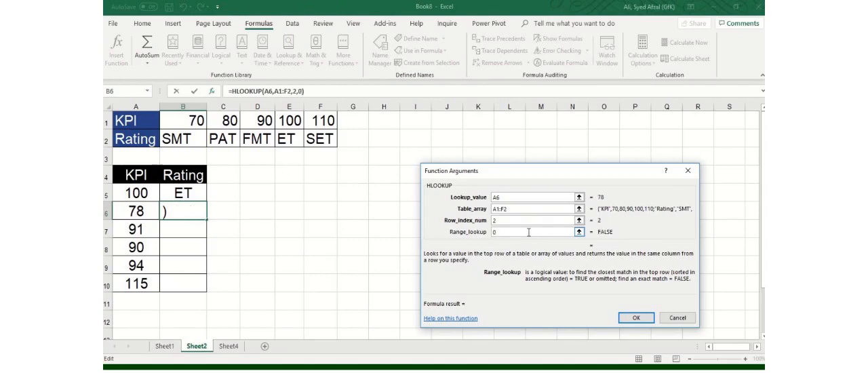
pyautogui.press('BackSpace')
pyautogui.write('0')
pyautogui.click(637, 318)
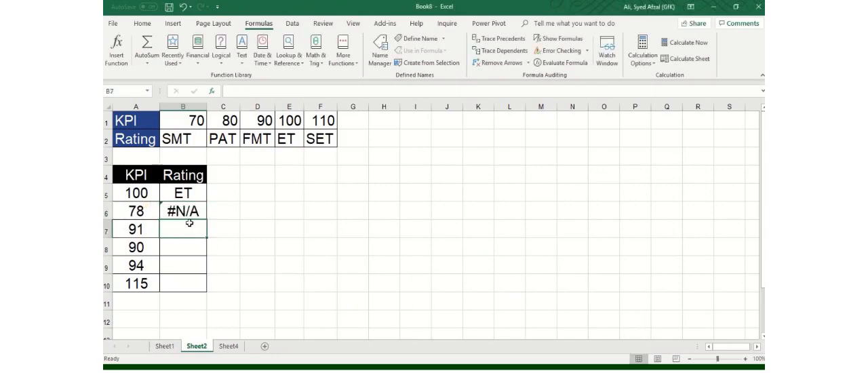
# Edit the HLOOKUP arguments in B6 and set the range lookup to 1 for an approximate match
pyautogui.click(117, 47)
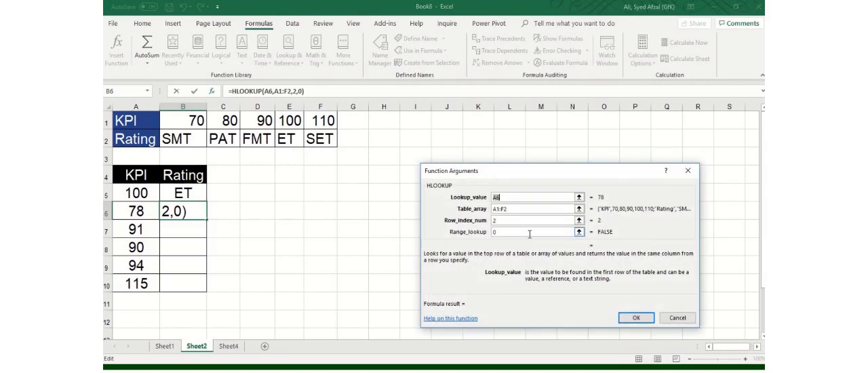
pyautogui.click(530, 232)
pyautogui.press('BackSpace')
pyautogui.write('1')
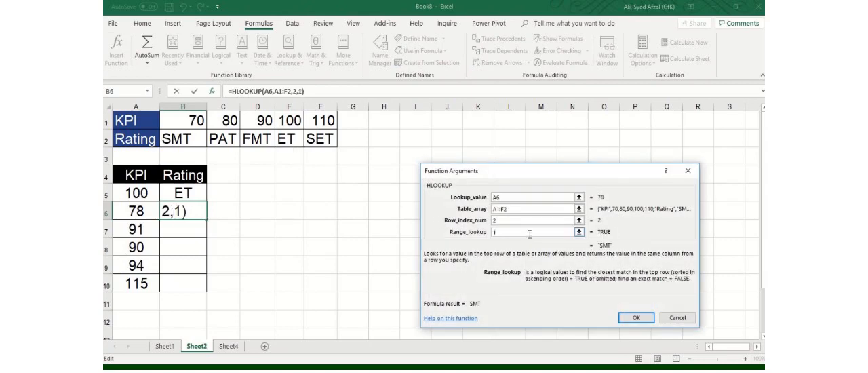
pyautogui.click(636, 318)
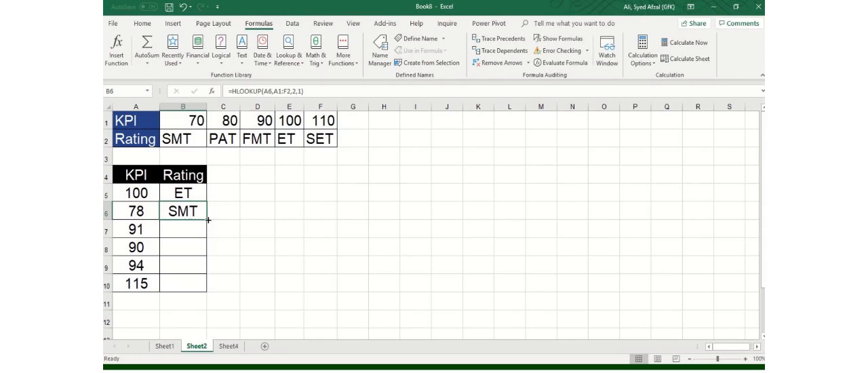
# Start an HLOOKUP function in B7 with A7 as the lookup value
pyautogui.click(180, 232)
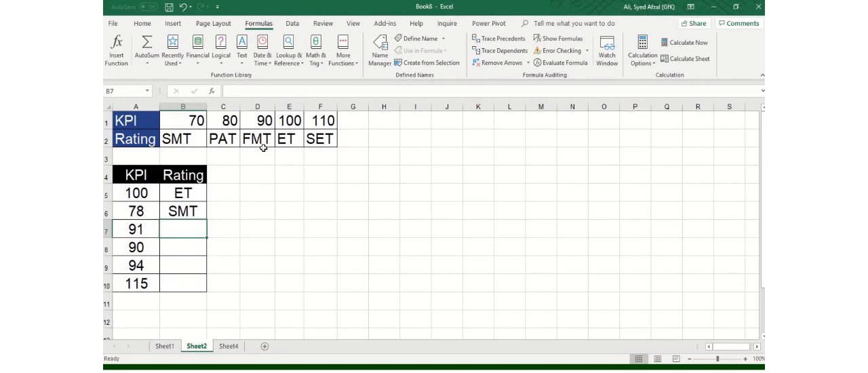
pyautogui.click(294, 60)
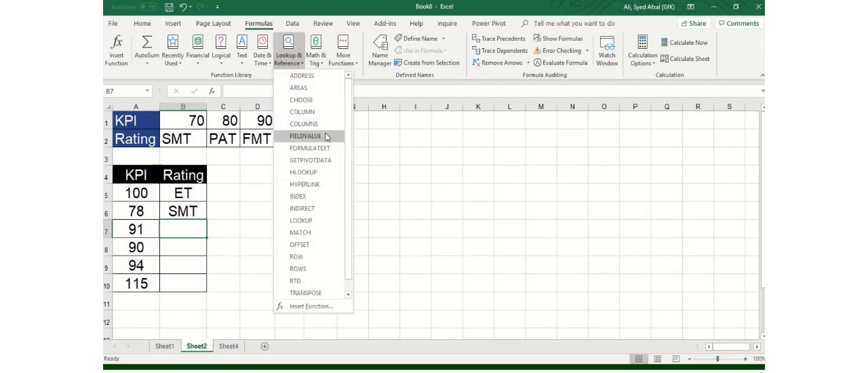
pyautogui.click(319, 172)
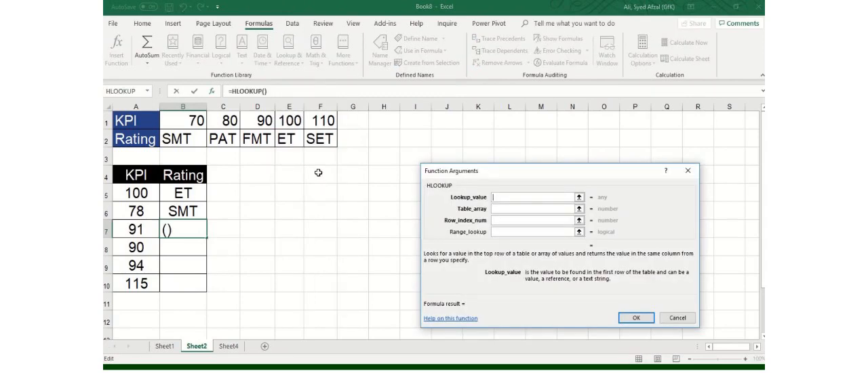
pyautogui.click(142, 229)
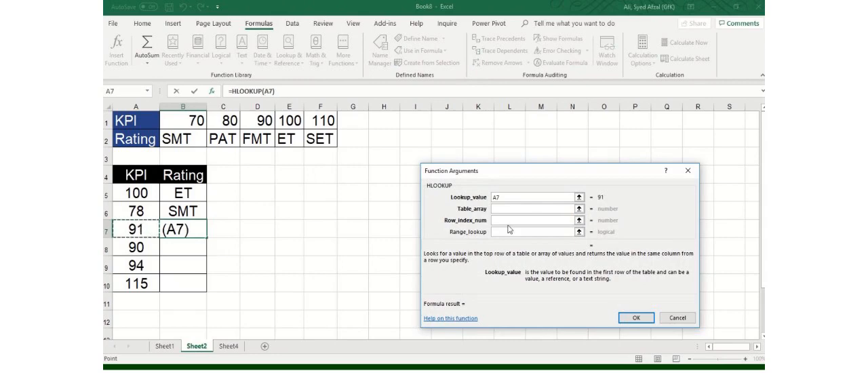
# Complete the B7 HLOOKUP with table array A1:F2, row index number 2 and range lookup 0
pyautogui.click(518, 208)
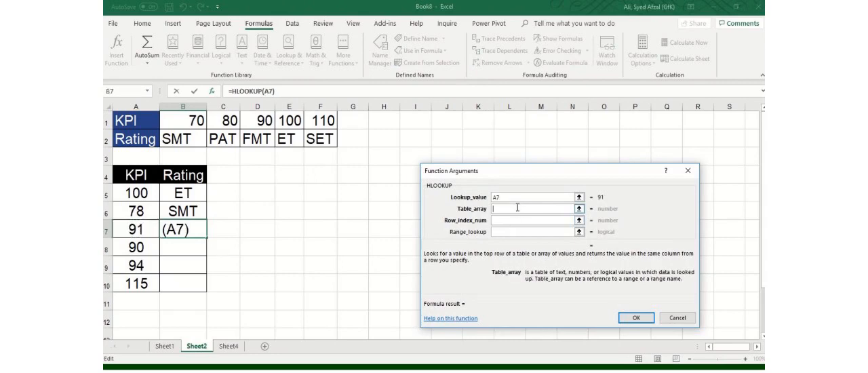
pyautogui.moveTo(131, 123); pyautogui.dragTo(328, 140)
pyautogui.click(536, 219)
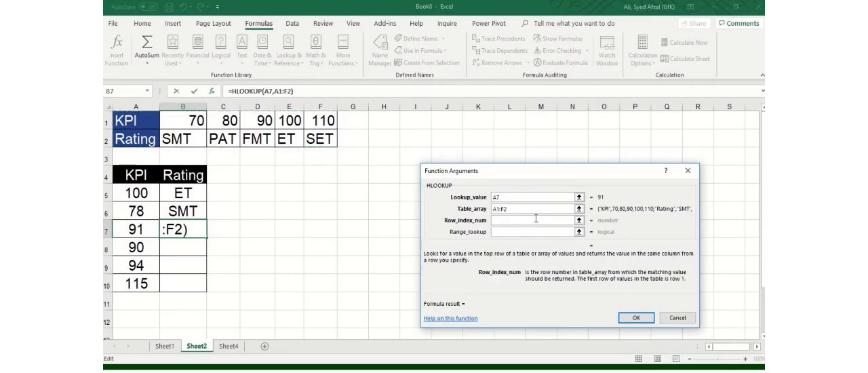
pyautogui.write('2')
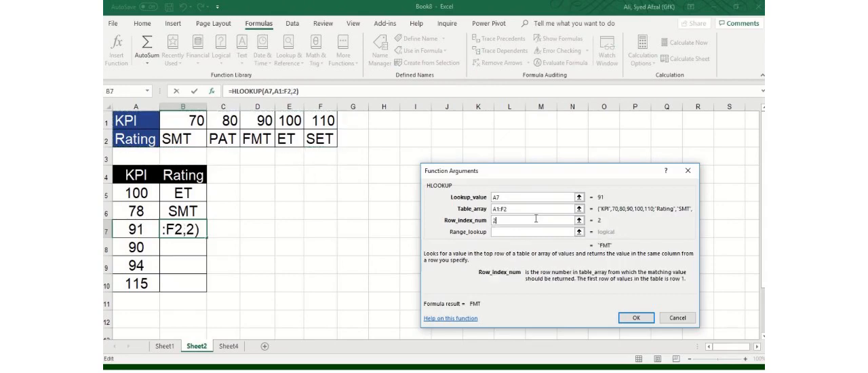
pyautogui.click(529, 232)
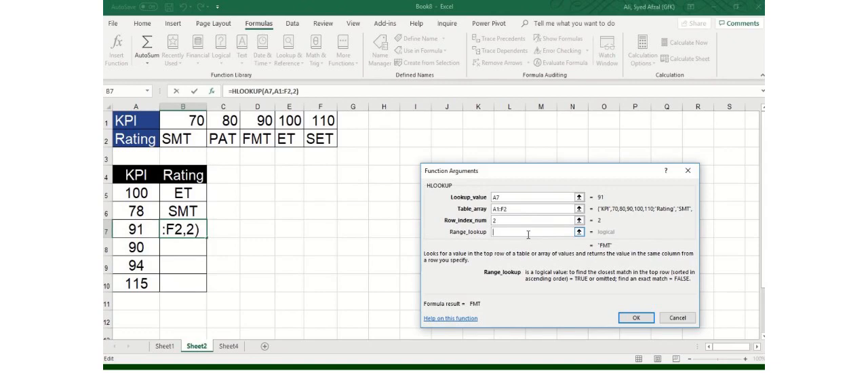
pyautogui.write('0')
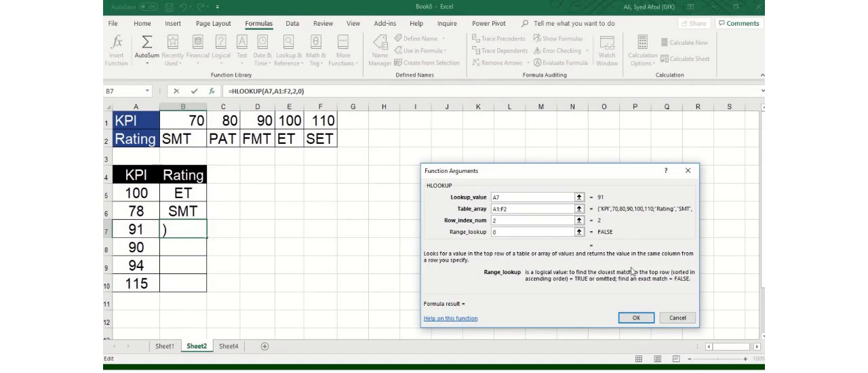
pyautogui.click(640, 321)
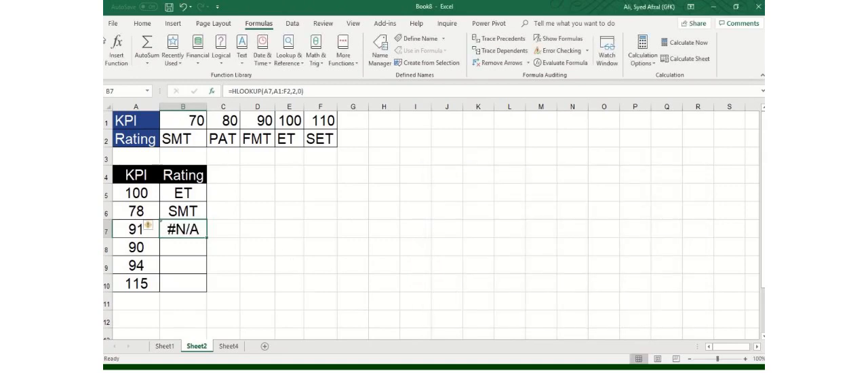
# Edit the HLOOKUP arguments in B7 and set the range lookup to 1 for an approximate match
pyautogui.click(117, 61)
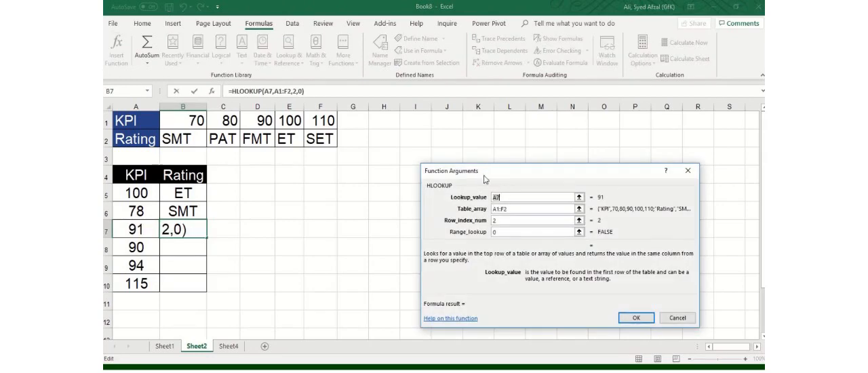
pyautogui.moveTo(485, 180); pyautogui.dragTo(434, 110)
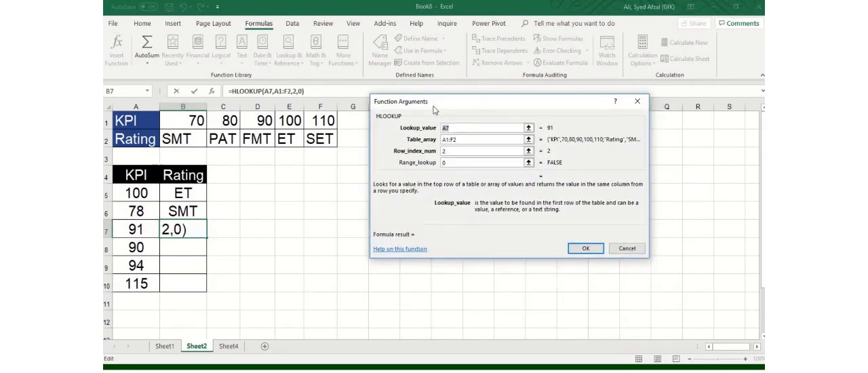
pyautogui.click(468, 163)
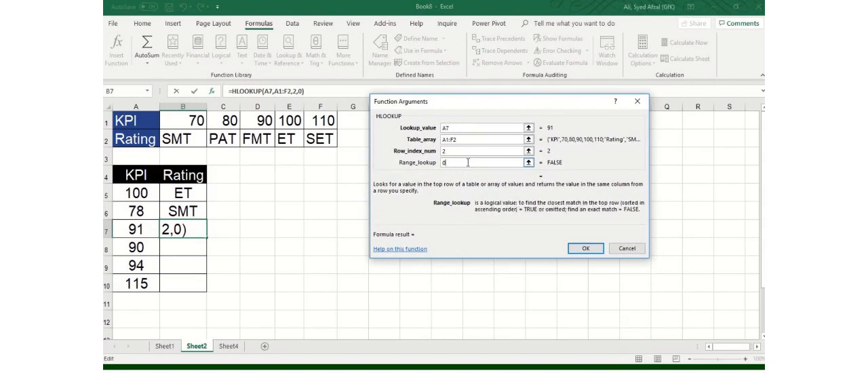
pyautogui.press('BackSpace')
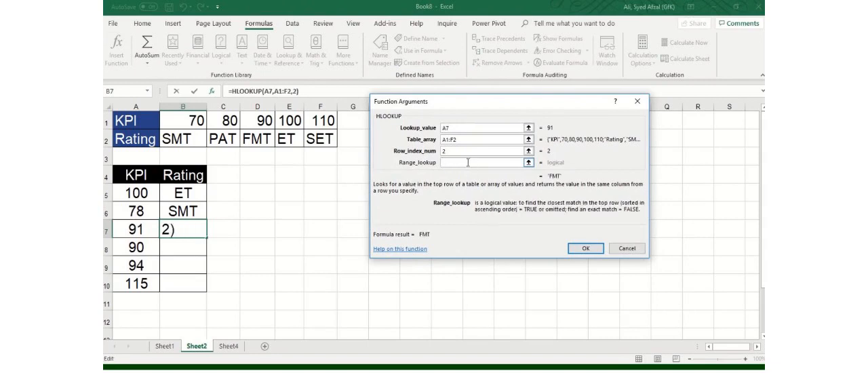
pyautogui.write('1')
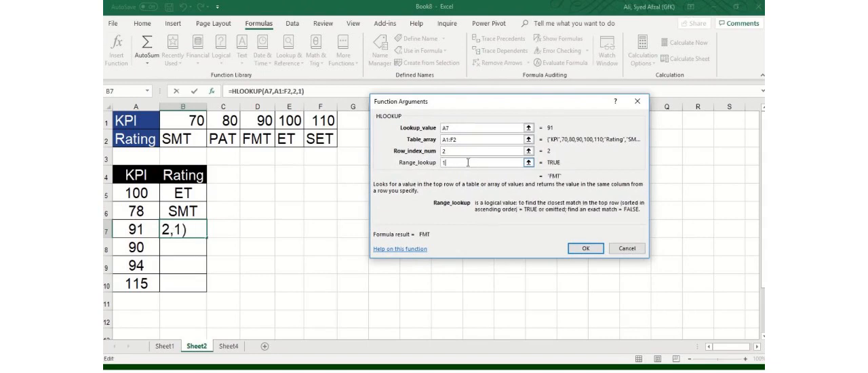
pyautogui.click(586, 249)
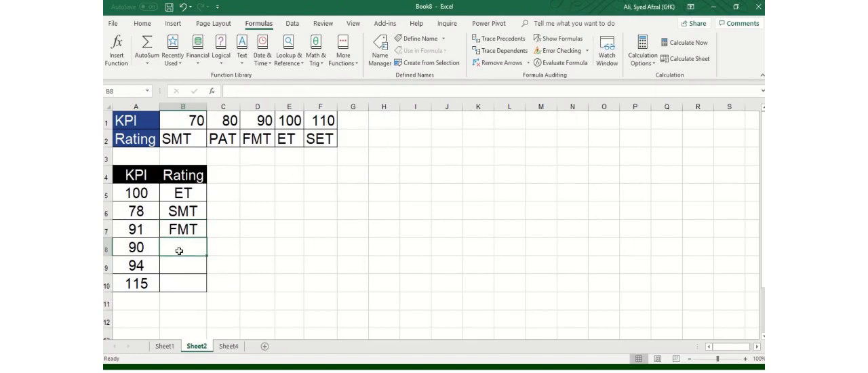
pyautogui.click(136, 180)
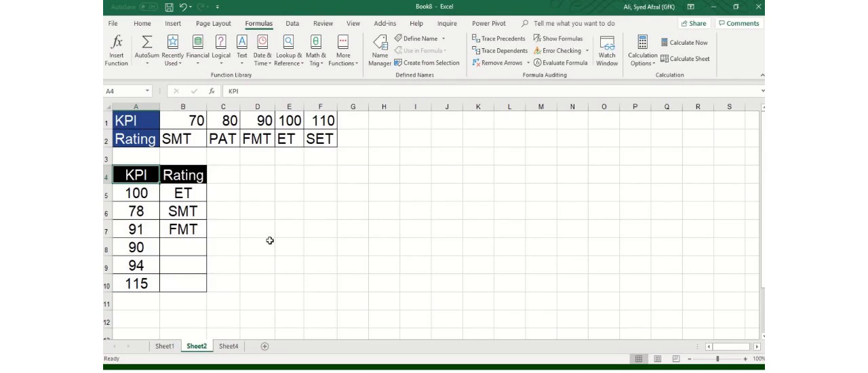
pyautogui.moveTo(404, 7)
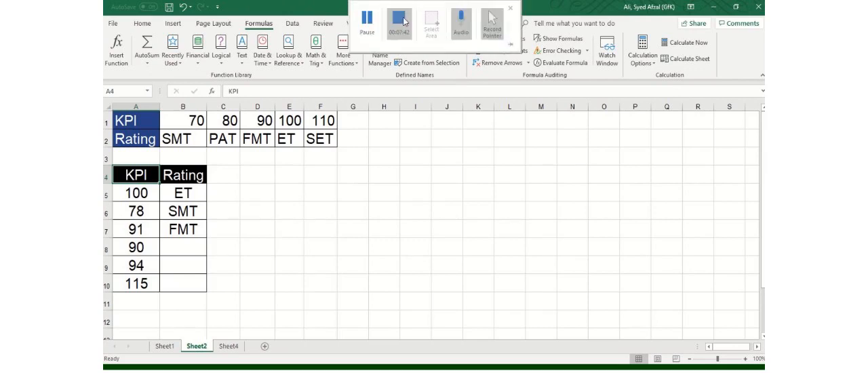
pyautogui.click(402, 20)
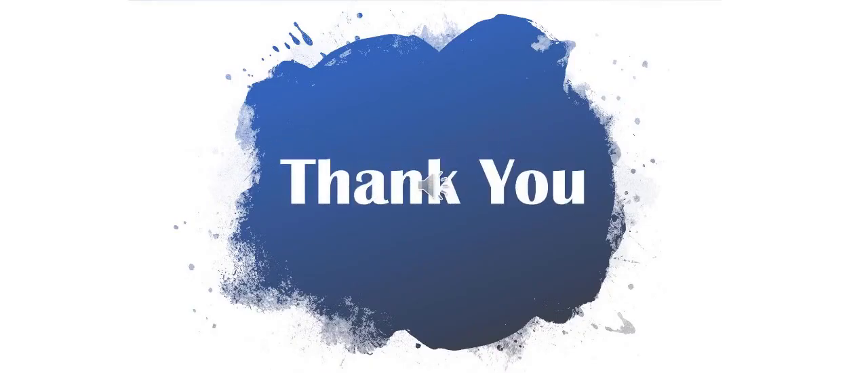